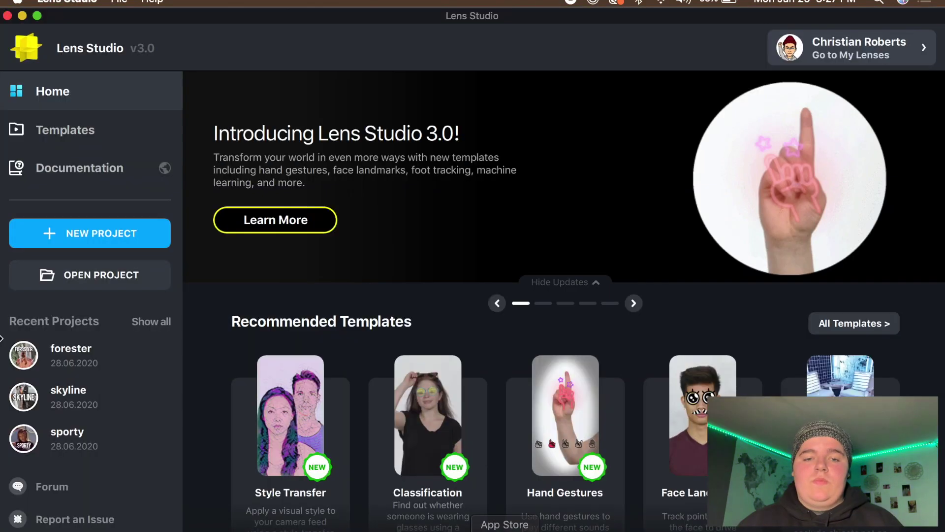
Step: Create a new blank project and add a new Script resource from the Resources panel
click(84, 235)
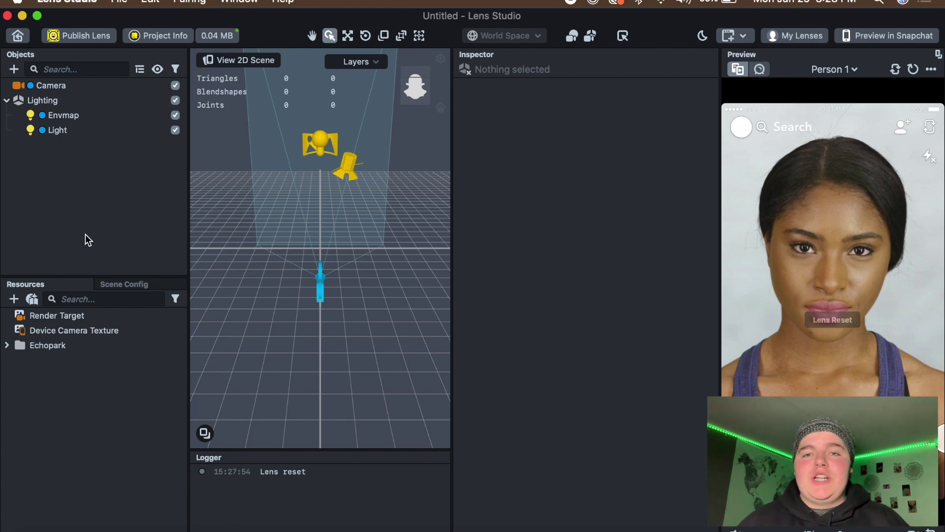
click(13, 299)
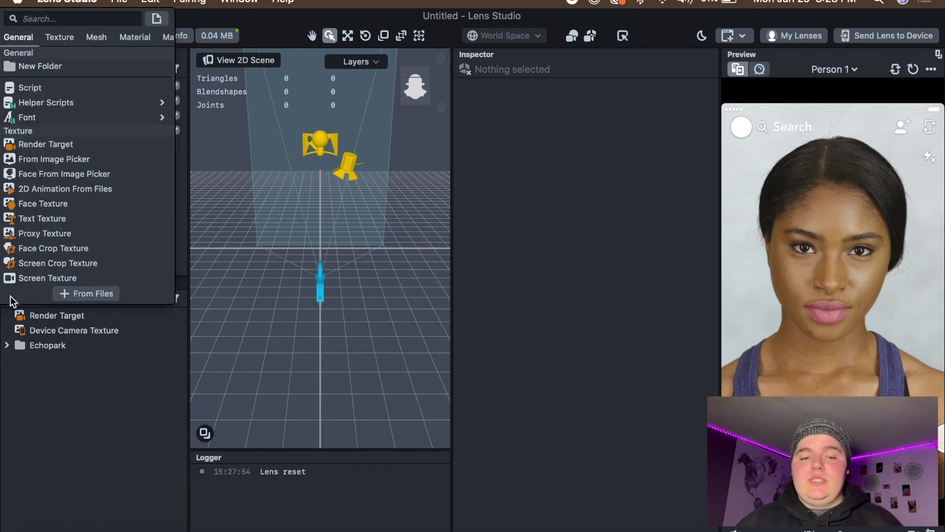
click(82, 87)
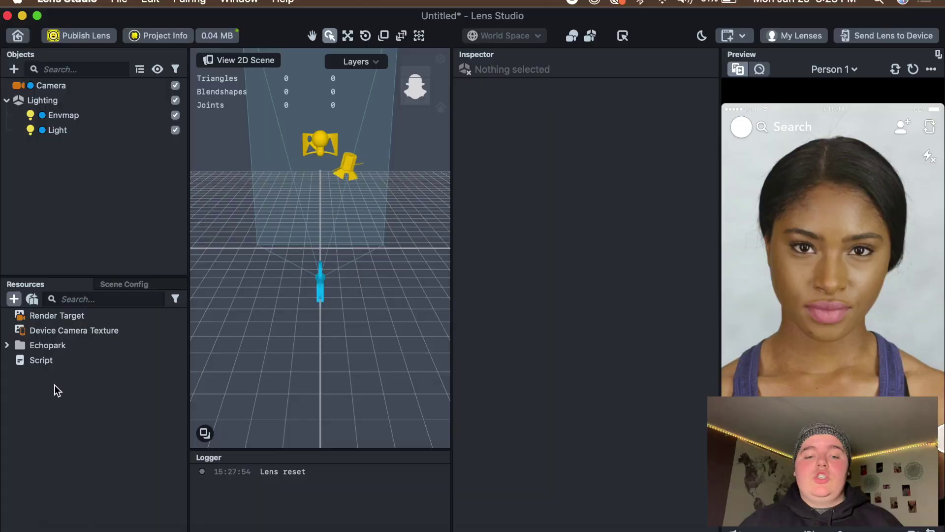
Step: Replace the script's placeholder comment with the pasted tap-cycling obj code and save it
click(36, 360)
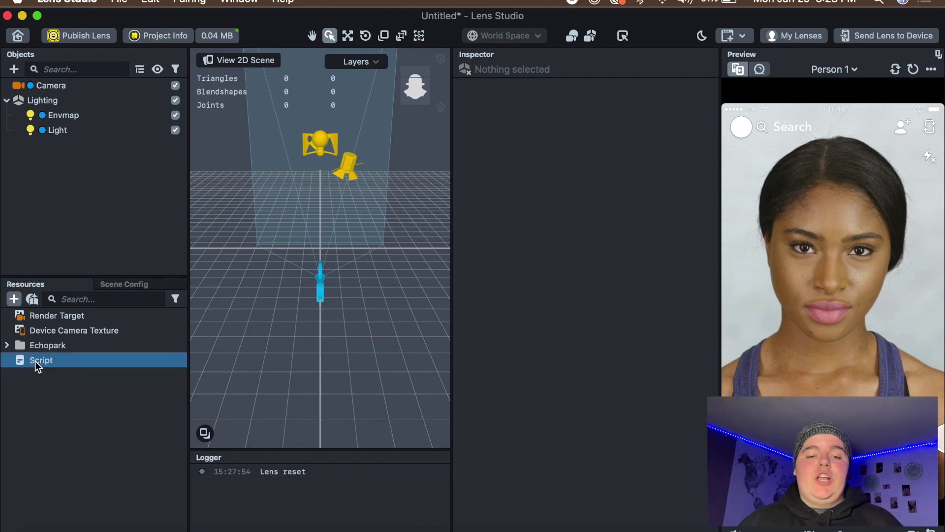
double_click(34, 361)
click(299, 89)
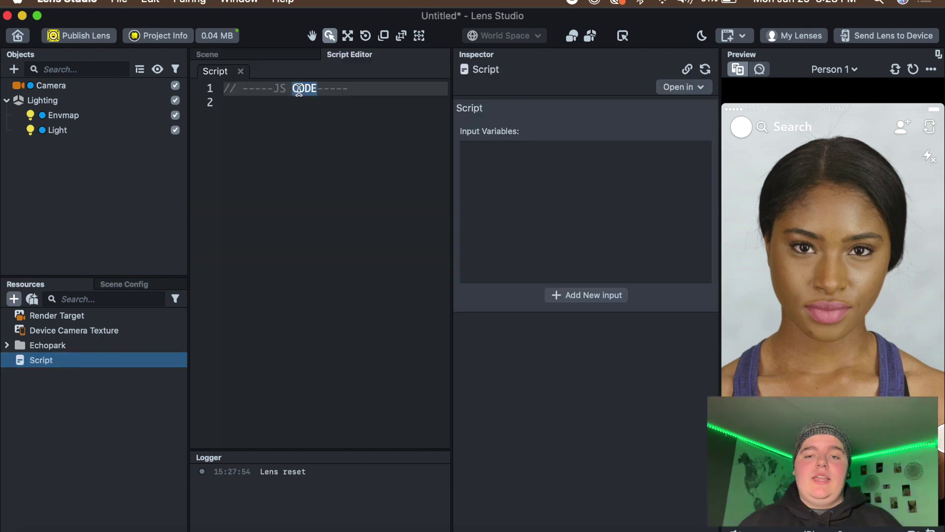
drag(377, 86, 221, 89)
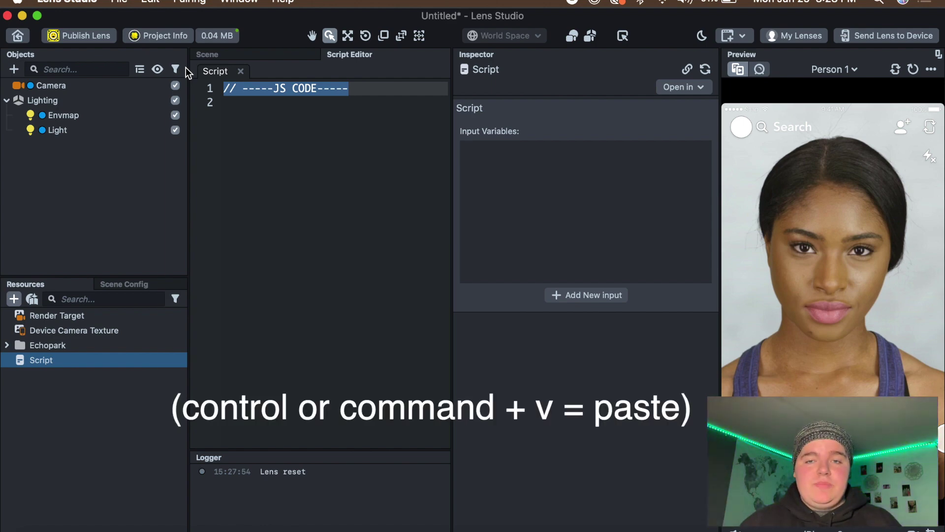
key(super+v)
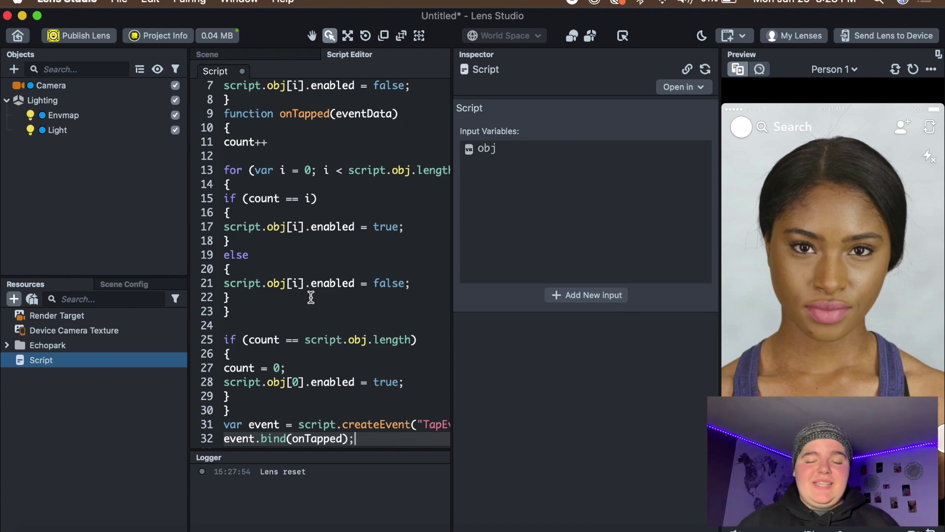
key(Return)
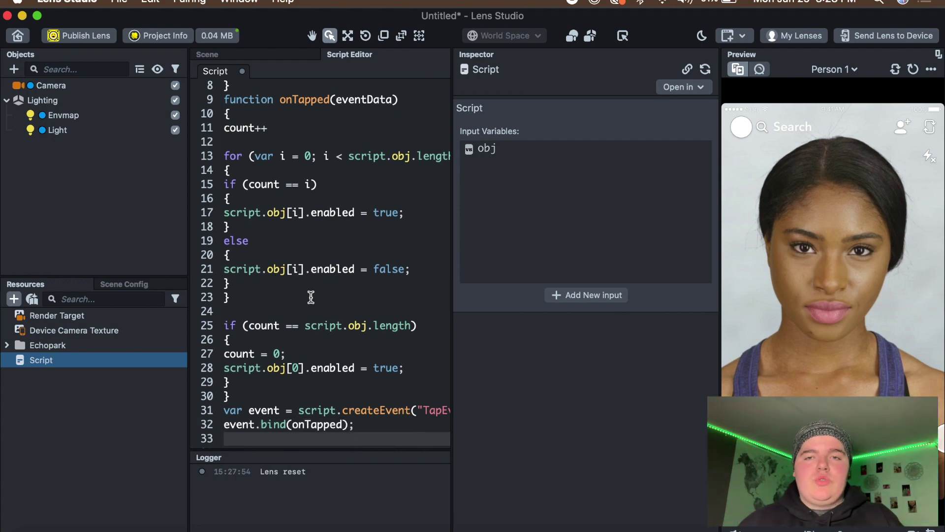
key(super+s)
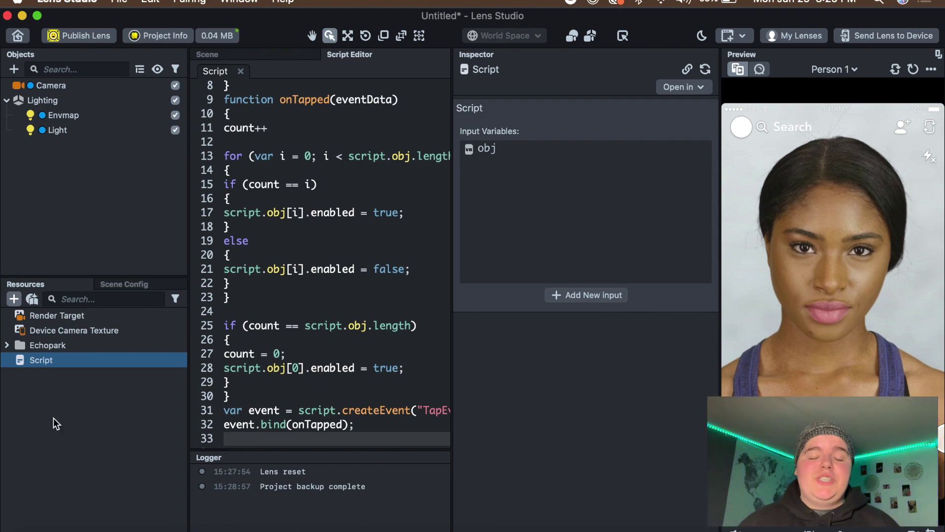
Step: Bring up the Add New Resource menu in the Resources panel
click(14, 299)
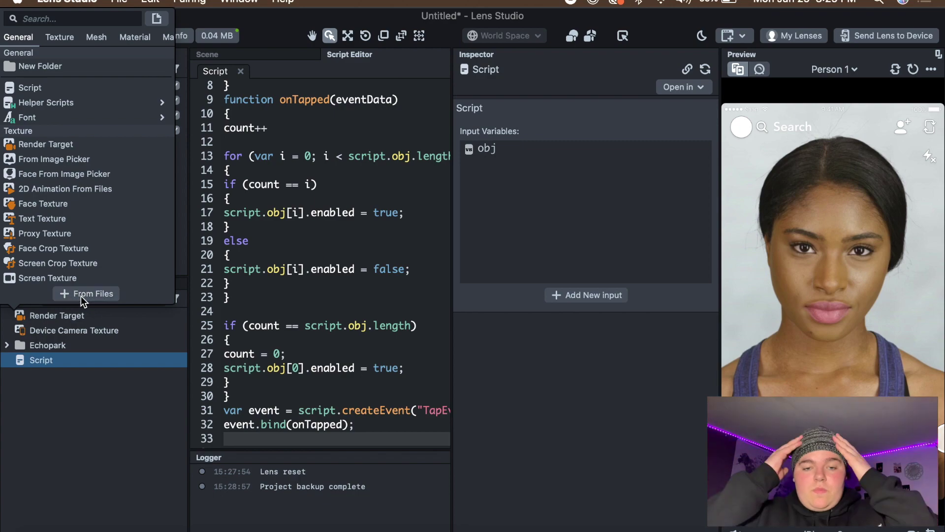
Step: Import the indie kid, morning sun copy and peachy sky lut copy images from Public/lut's
click(81, 294)
click(320, 89)
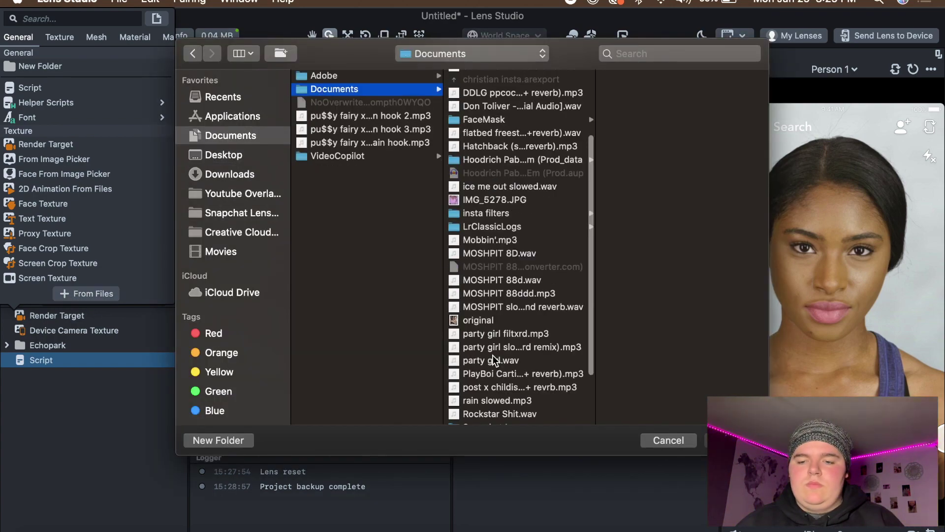
scroll(492, 295, down, 2)
click(488, 350)
scroll(629, 326, down, 10)
click(635, 284)
click(650, 116)
click(640, 118)
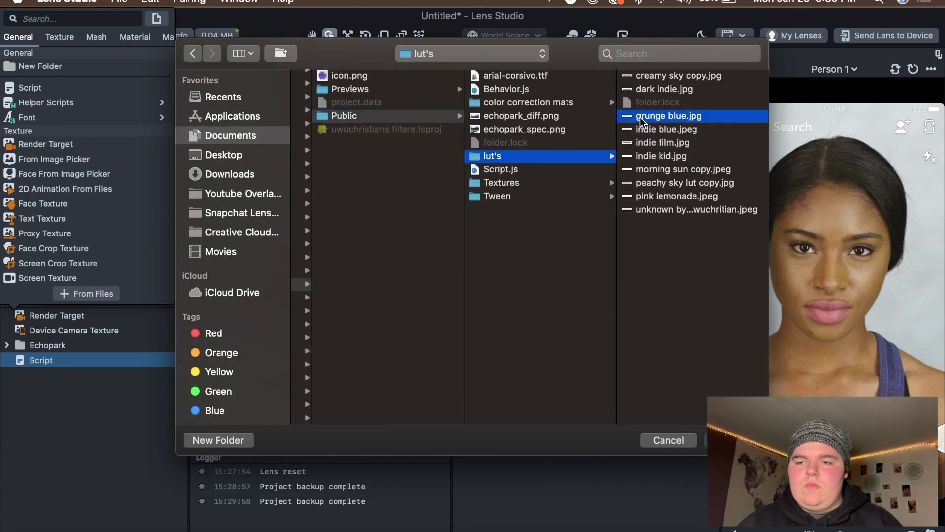
click(472, 156)
shift+click(497, 183)
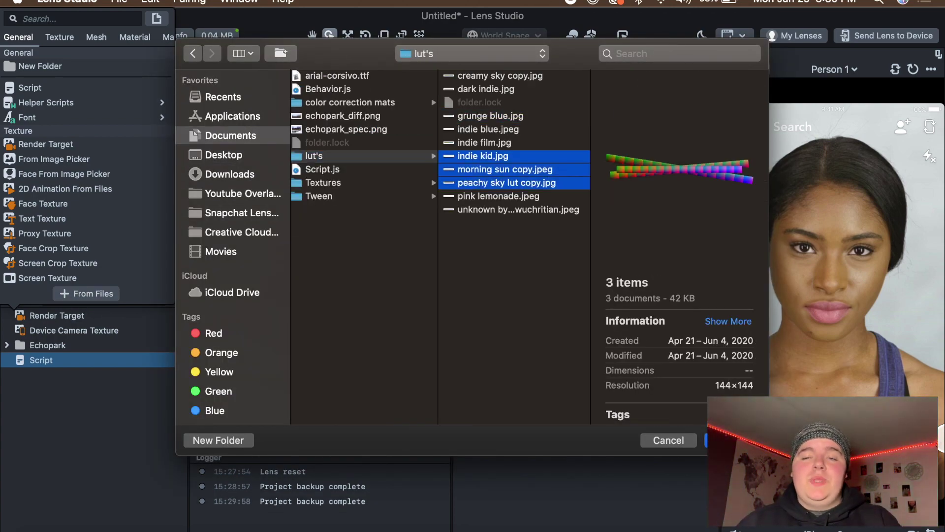
key(Return)
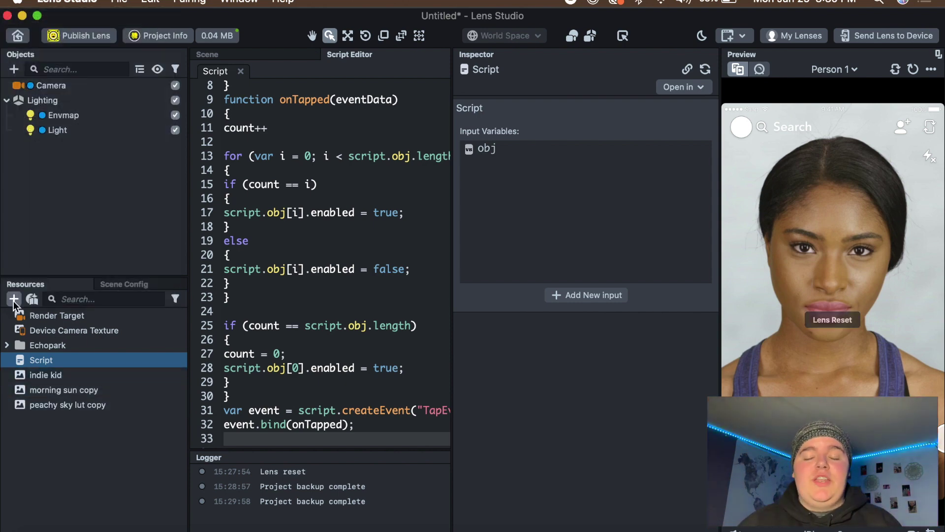
click(14, 299)
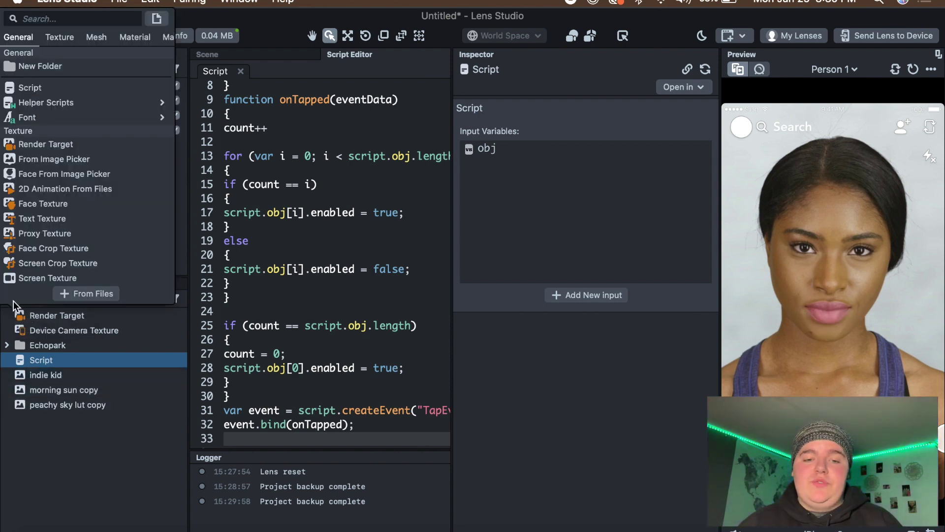
Step: Add a new resource folder, rename it LUT, and move the three LUT images inside
click(70, 71)
right_click(47, 423)
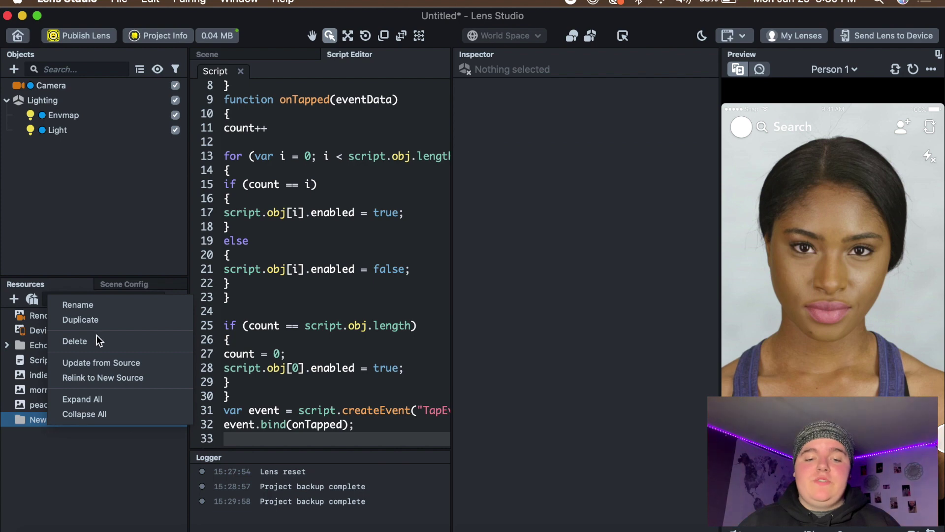
click(76, 305)
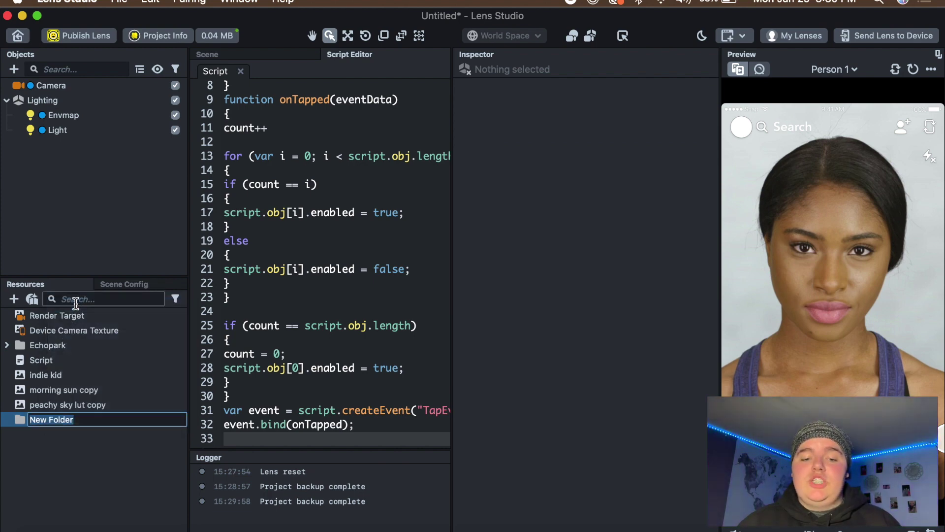
text(LUT)
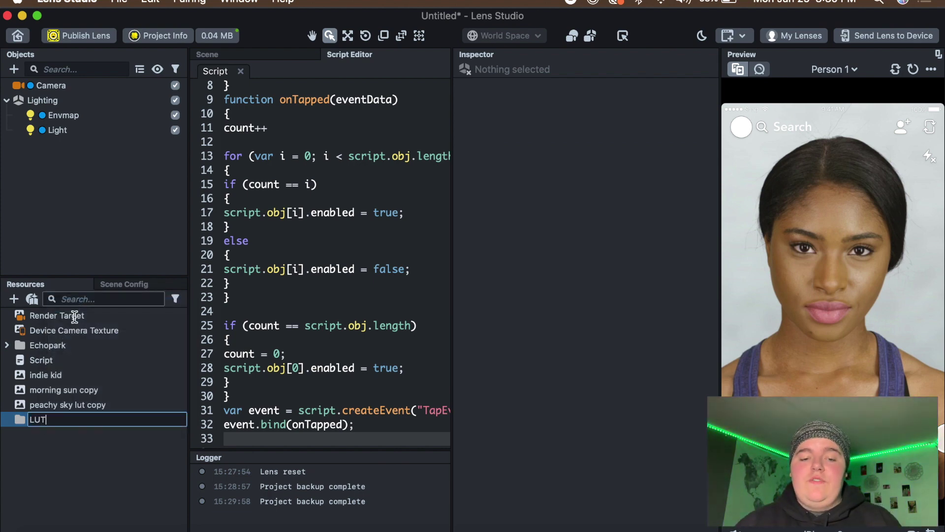
click(89, 459)
click(54, 380)
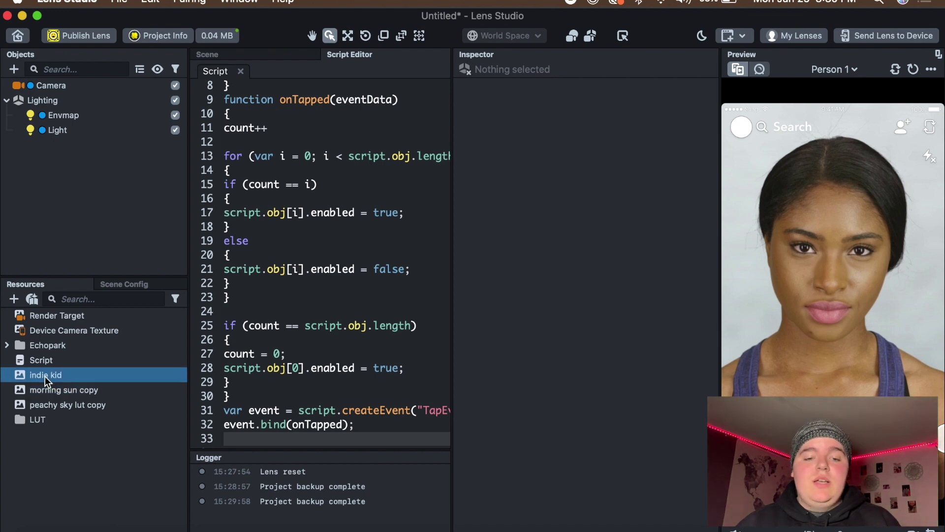
drag(45, 376, 41, 421)
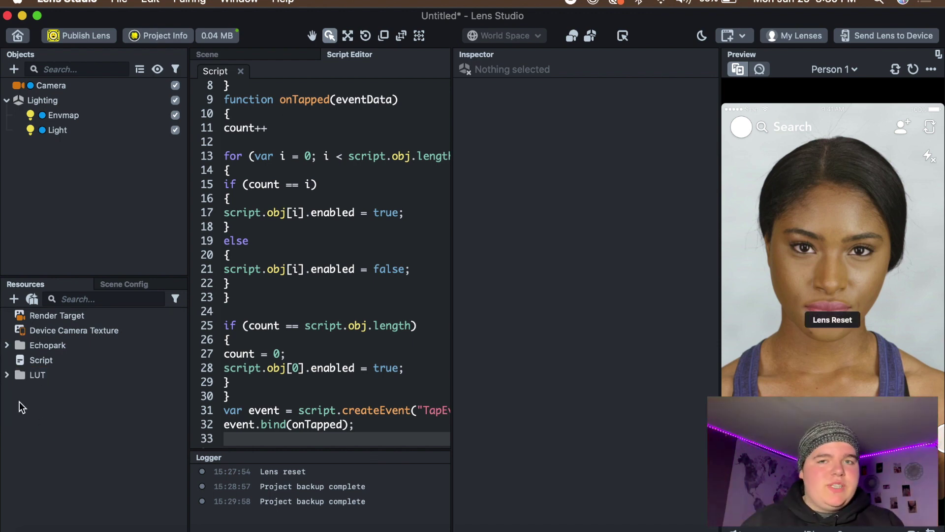
Step: Add an Empty color-correction post effect, close the floating Script Editor, and duplicate it twice
click(14, 69)
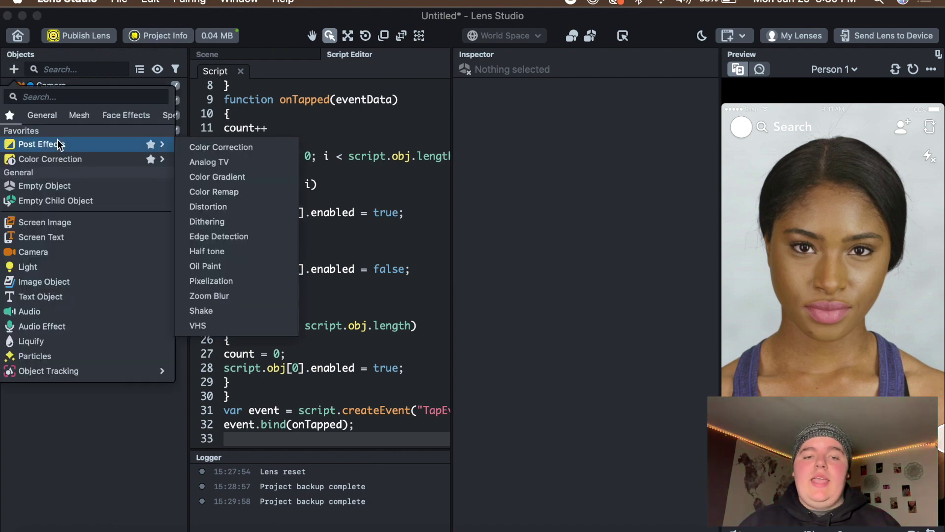
mouse_move(63, 157)
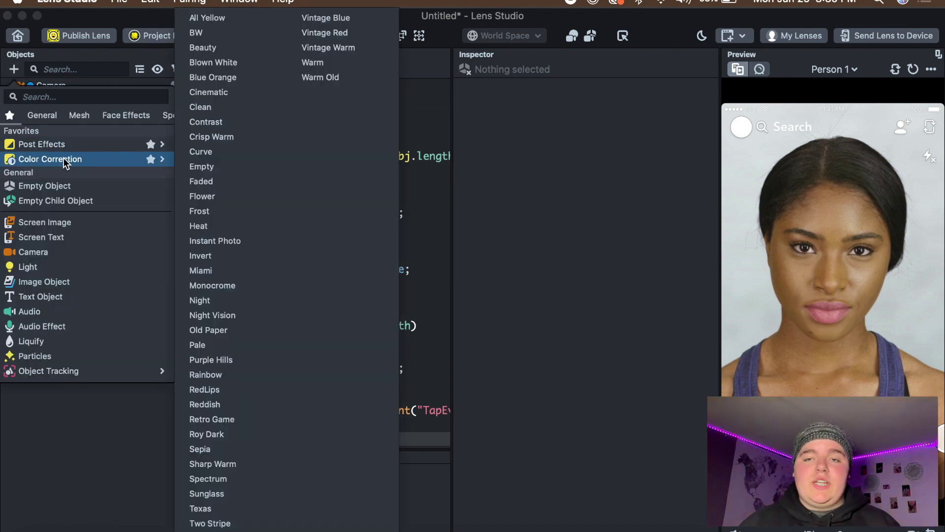
click(202, 167)
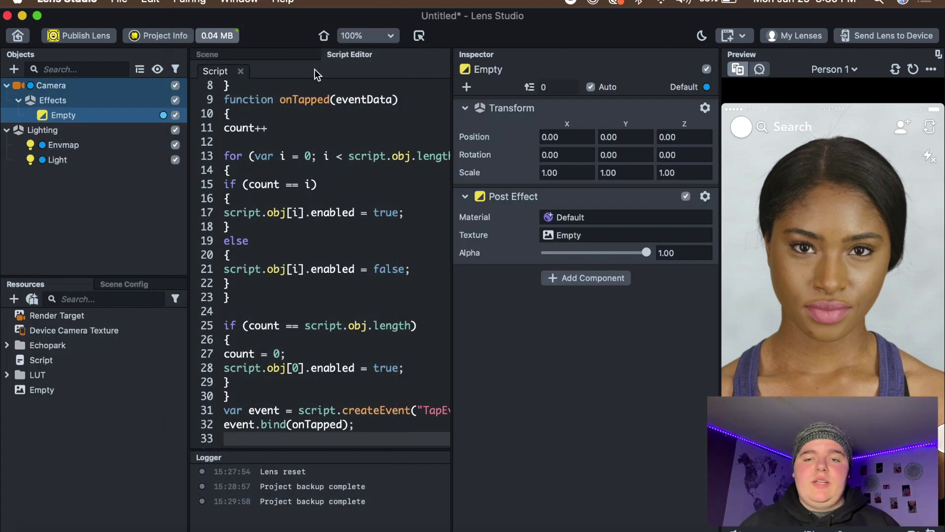
drag(315, 69, 507, 109)
click(498, 95)
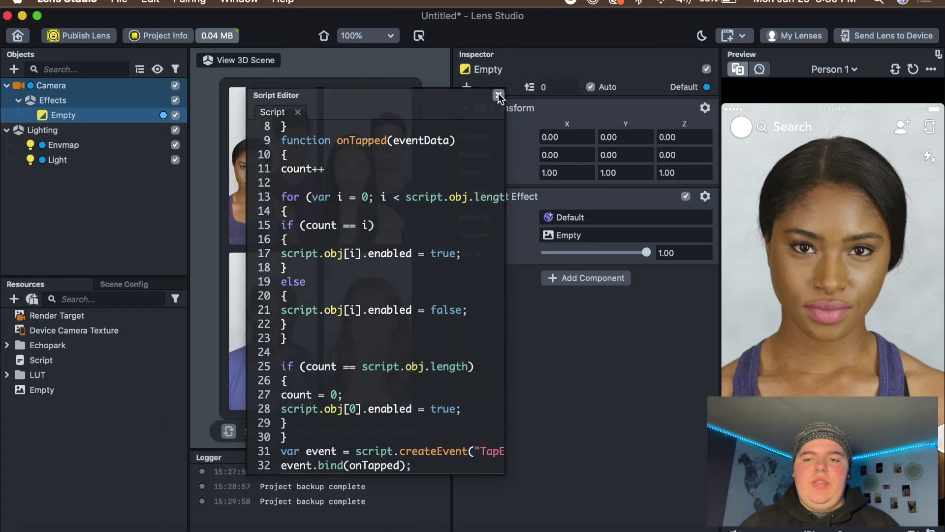
key(super+d)
key(super+d)
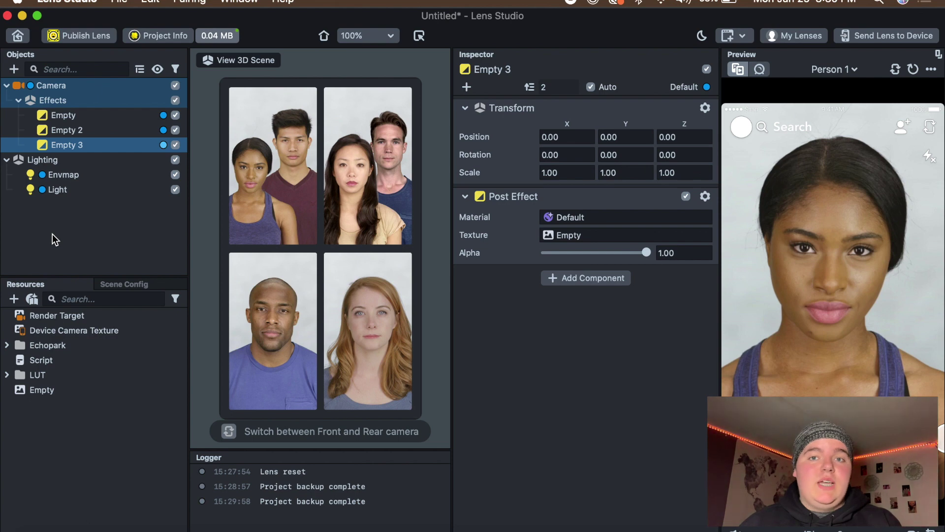
Step: Apply indie kid, morning sun copy and peachy sky lut copy LUTs to Empty, Empty 2, Empty 3
click(5, 376)
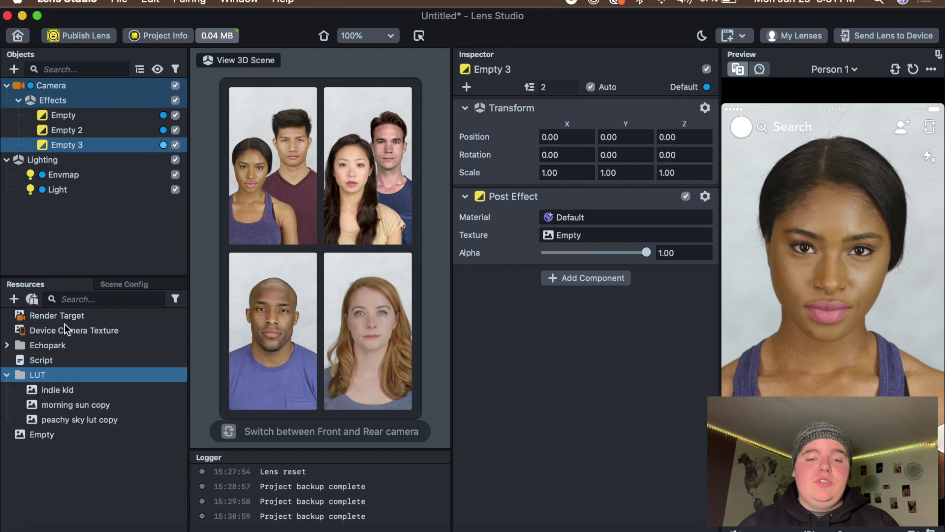
click(63, 115)
drag(57, 390, 564, 235)
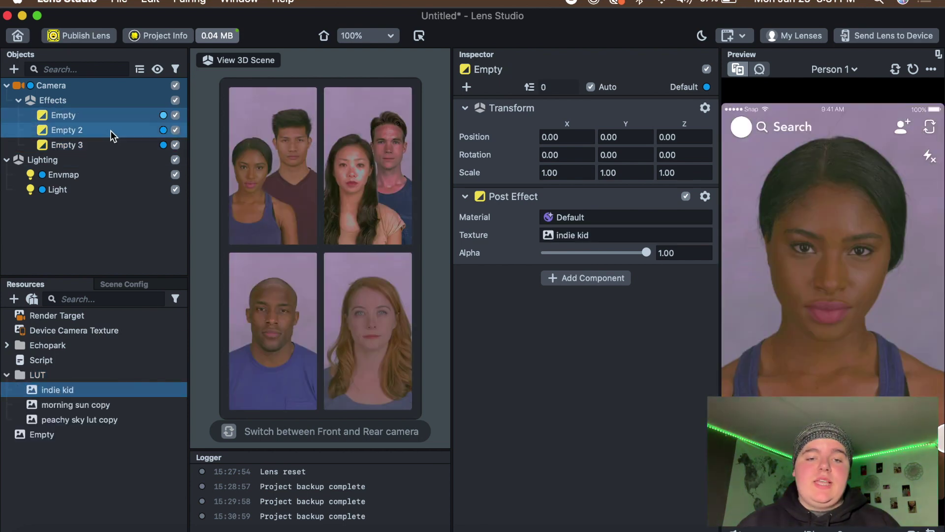
click(110, 131)
drag(89, 407, 566, 236)
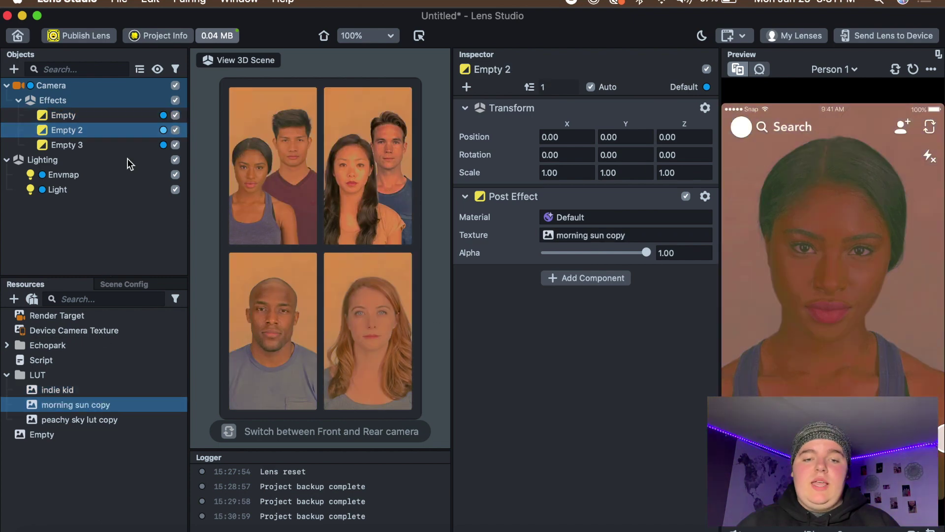
click(77, 144)
drag(77, 420, 545, 235)
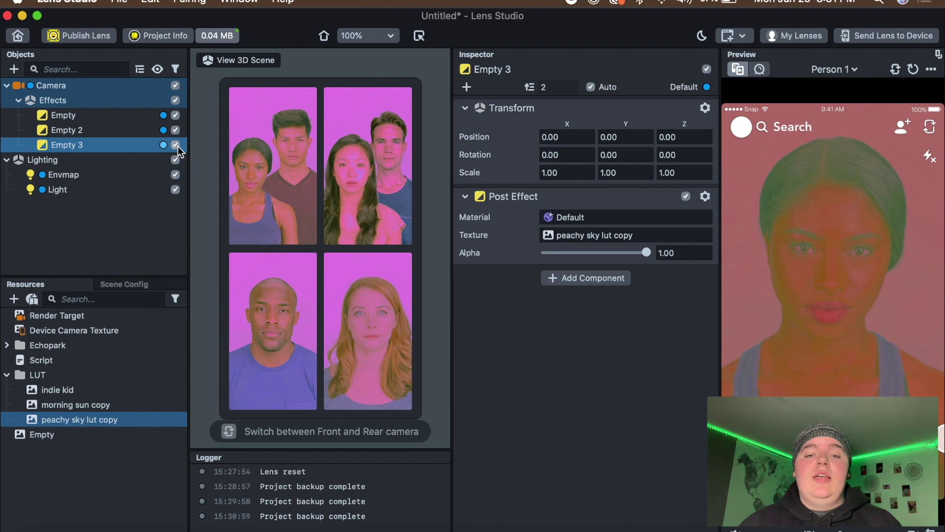
Step: Preview each LUT alone, softening indie kid to about 0.71 and lowering morning sun's strength
click(175, 145)
click(175, 130)
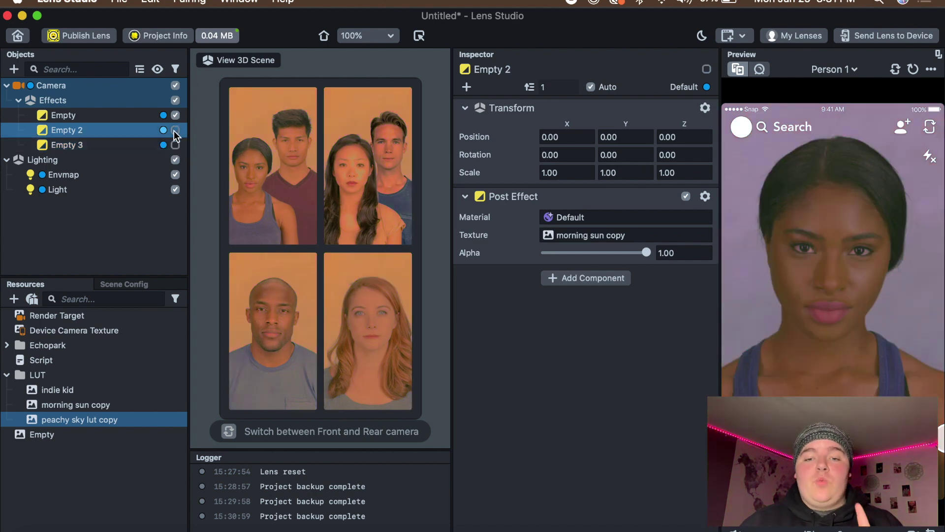
click(86, 112)
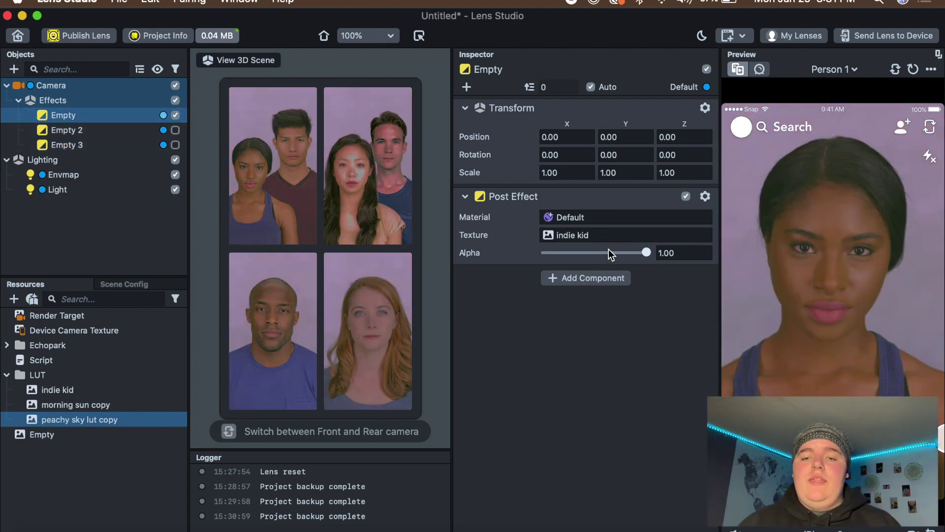
drag(600, 253, 616, 253)
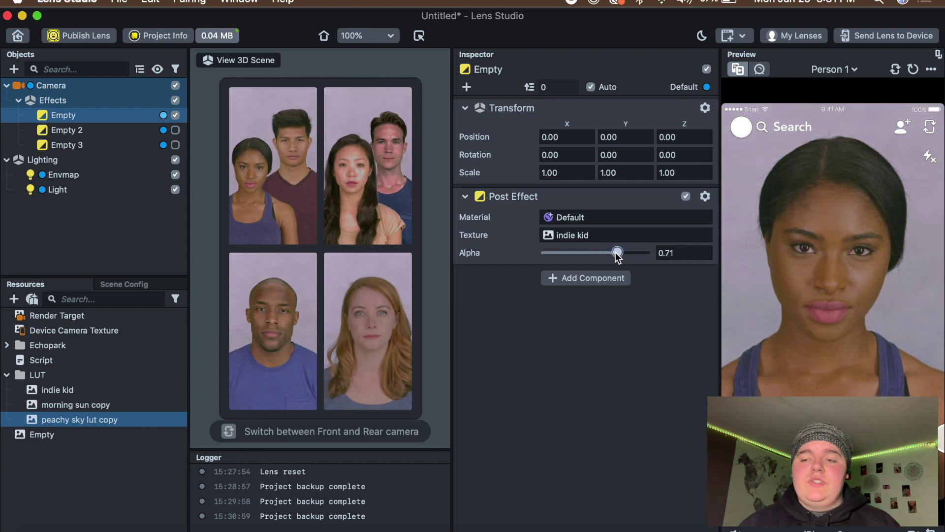
click(176, 116)
click(176, 130)
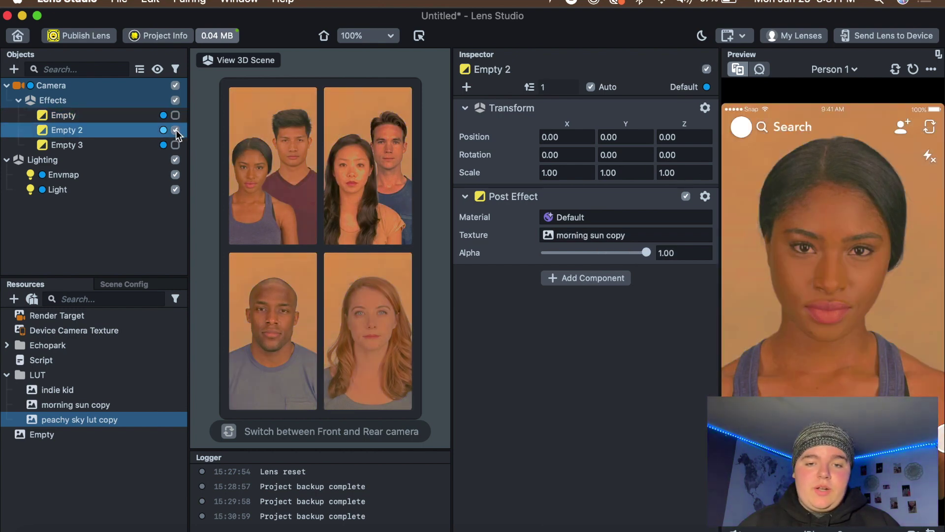
drag(643, 253, 592, 252)
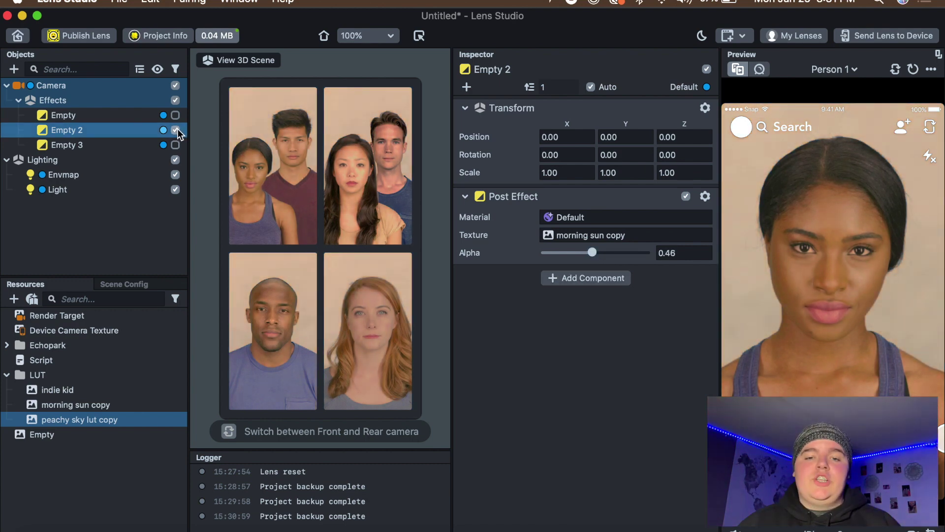
Step: Re-enable all three LUT effects and collapse the Camera and Lighting hierarchies
click(175, 130)
click(176, 144)
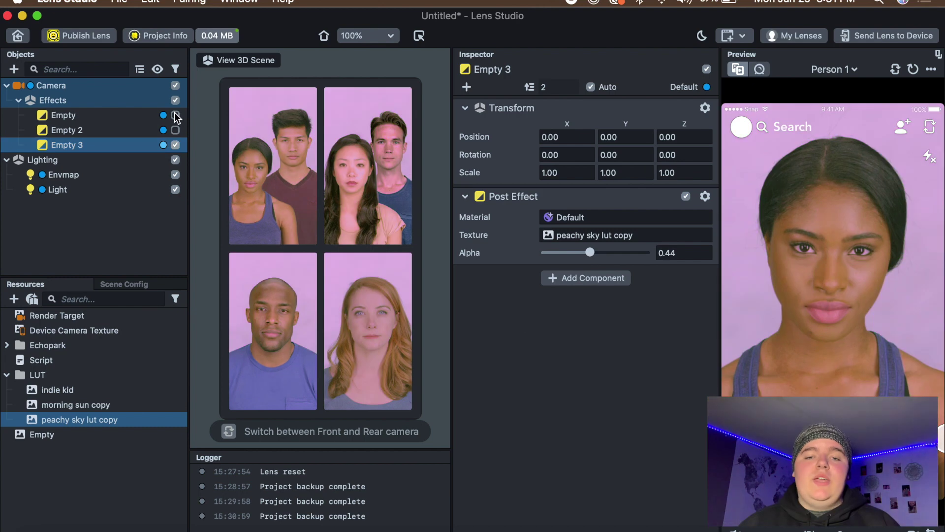
click(176, 115)
click(176, 130)
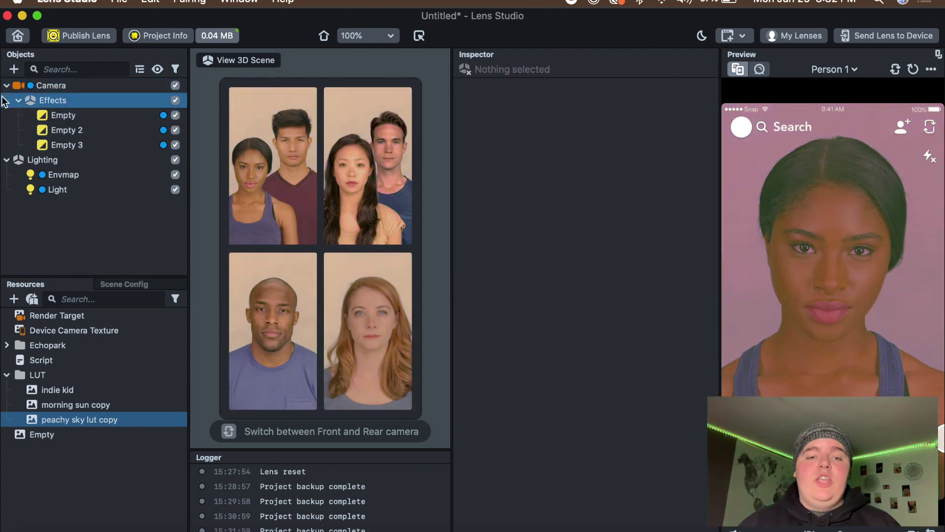
click(6, 86)
click(6, 100)
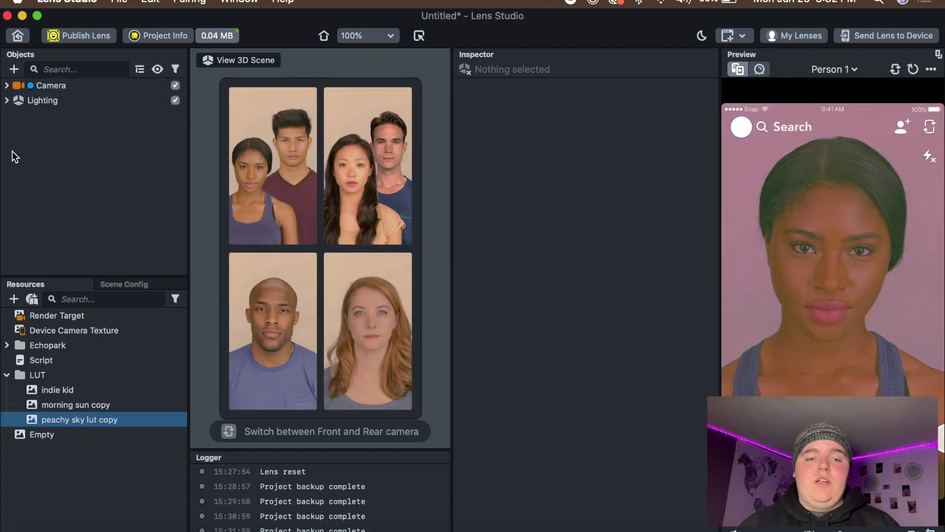
Step: Add an empty Scene Object 4 and attach the tap Script to it
click(15, 69)
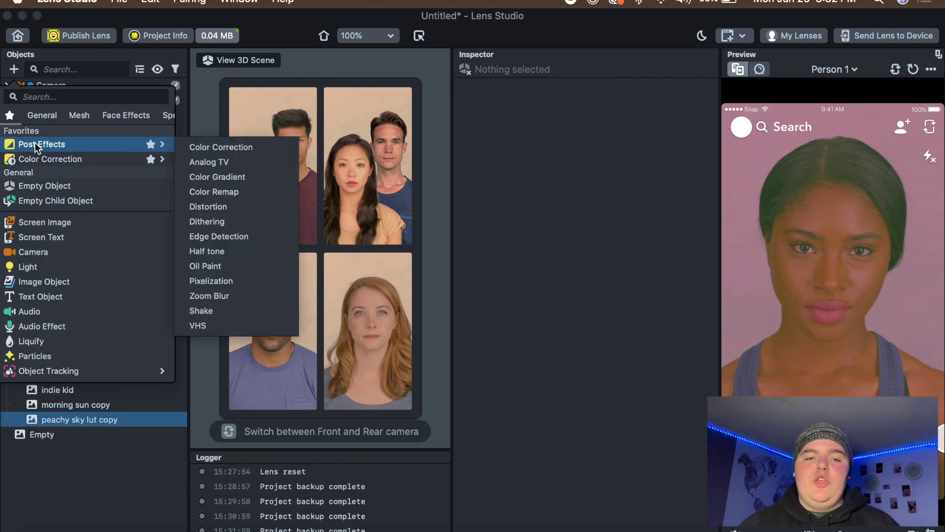
drag(26, 359, 522, 259)
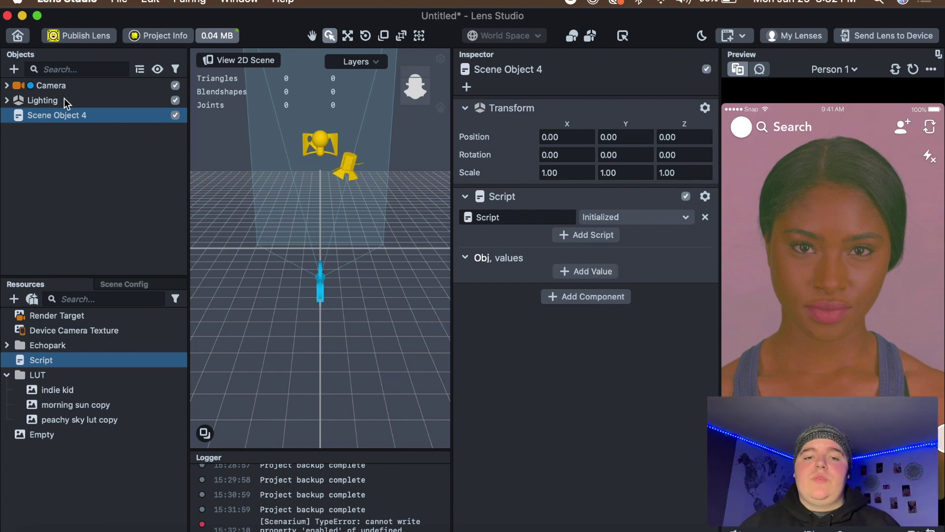
click(6, 85)
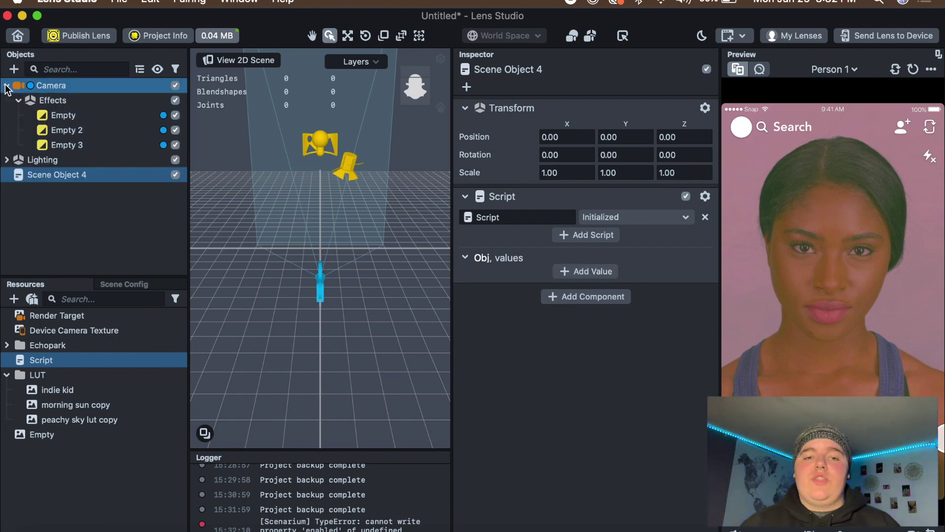
Step: Add three obj values and assign Empty, Empty 2 and Empty 3 to Value 0–2
click(590, 271)
click(590, 290)
click(589, 307)
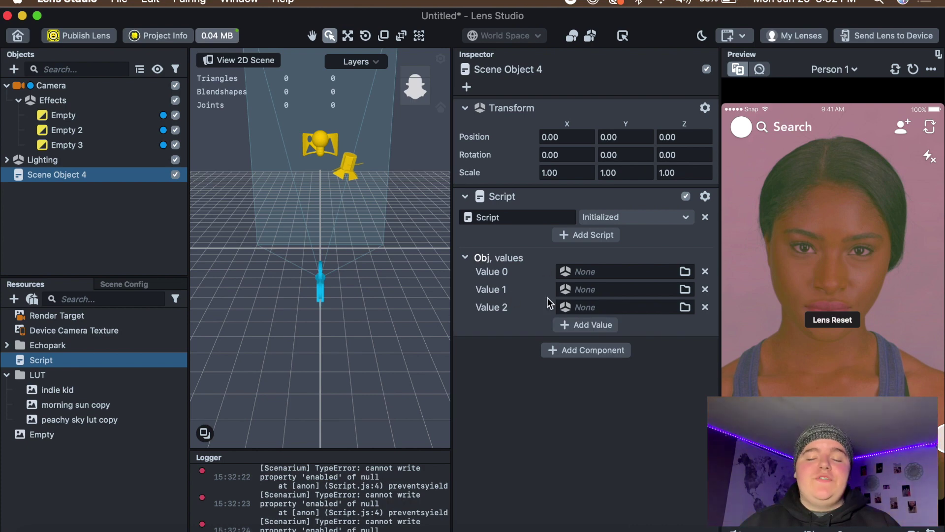
click(57, 116)
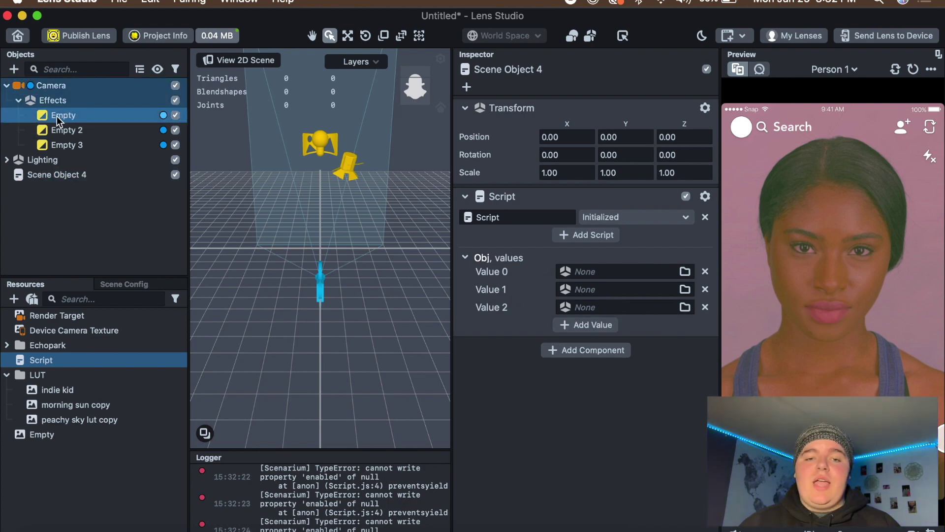
drag(594, 277, 590, 273)
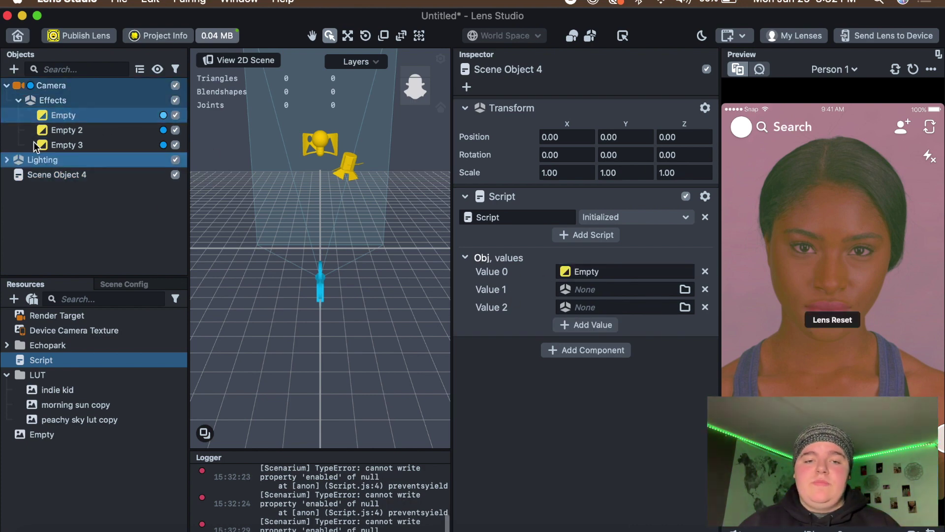
drag(66, 130, 590, 291)
drag(91, 144, 574, 306)
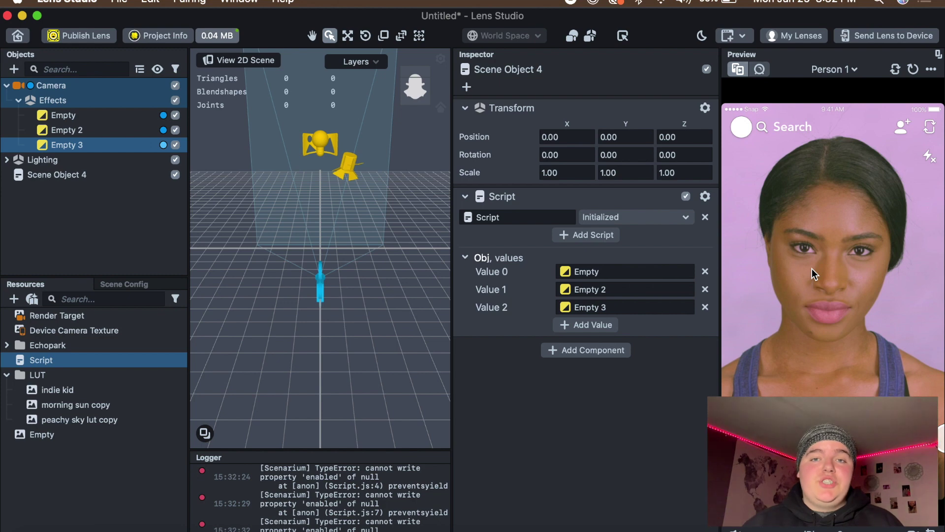
click(13, 69)
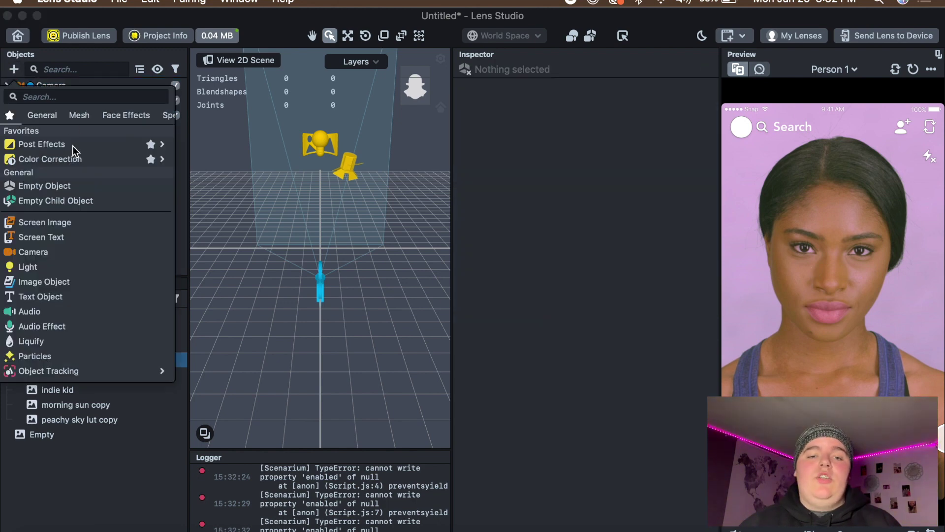
Step: Add a Face Retouch effect and drag Retouch 1 above the three LUT post effects
click(101, 117)
click(40, 218)
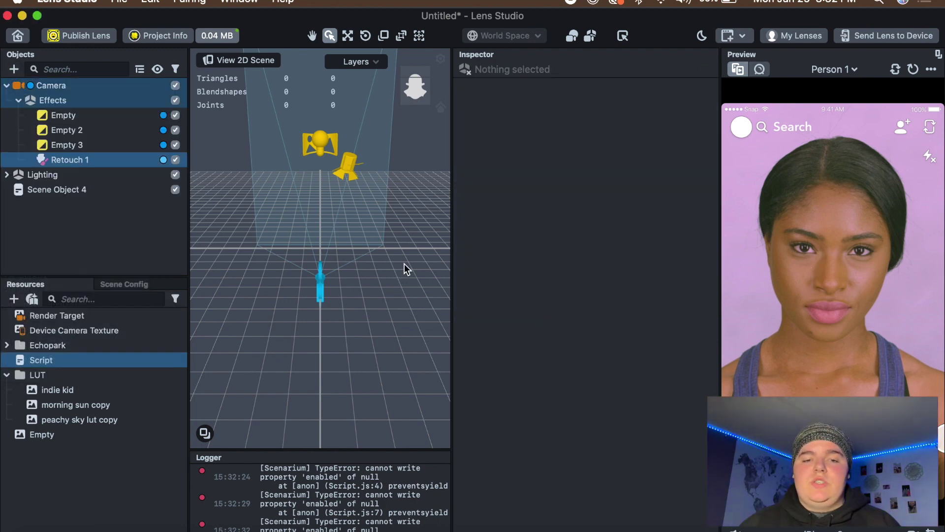
click(545, 301)
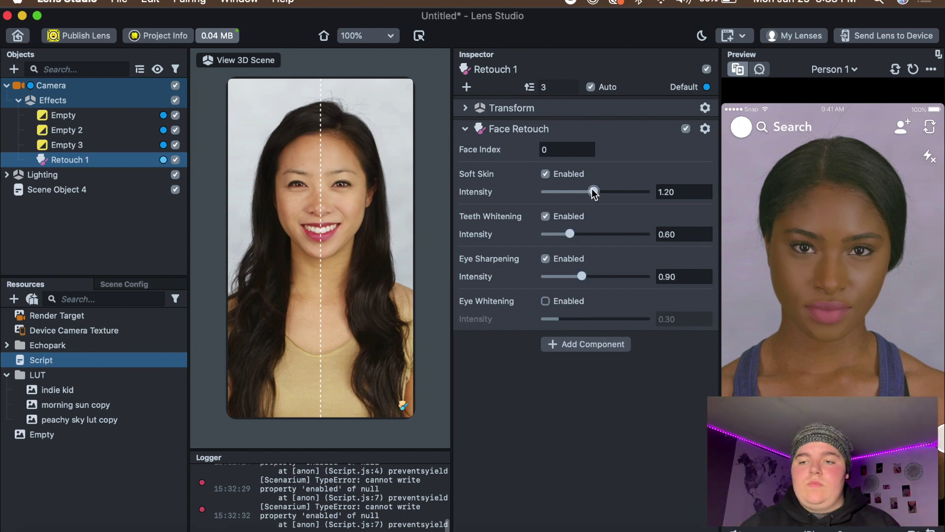
mouse_move(54, 160)
mouse_down()
mouse_move(29, 118)
mouse_move(2, 102)
mouse_up()
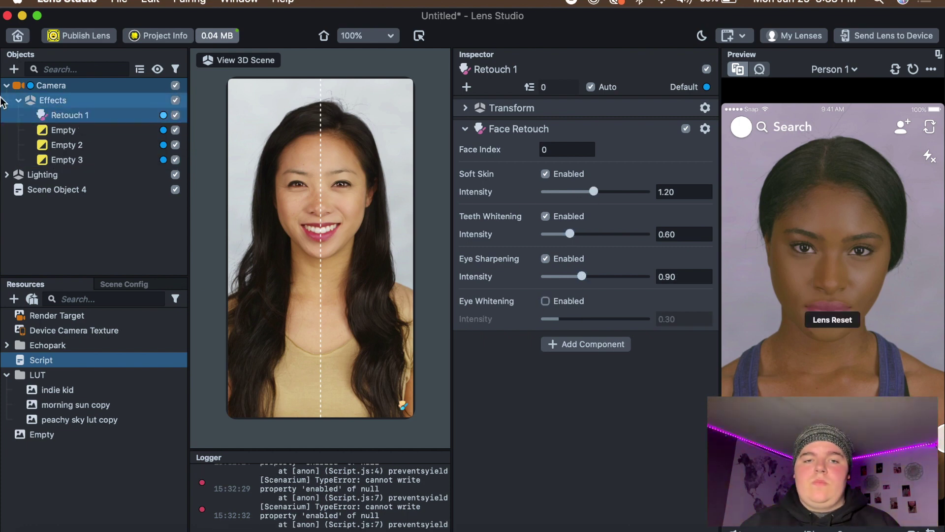
click(7, 85)
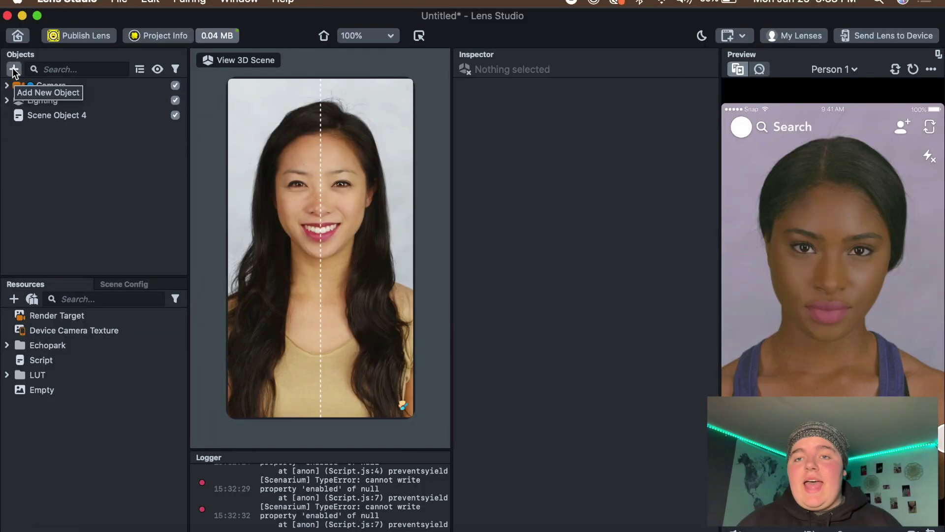
Step: Add a two-line Screen Text: a follow line with the creator's handle, then 'for more filters :)'
click(14, 69)
click(40, 193)
text(- follow @artistbro6 -)
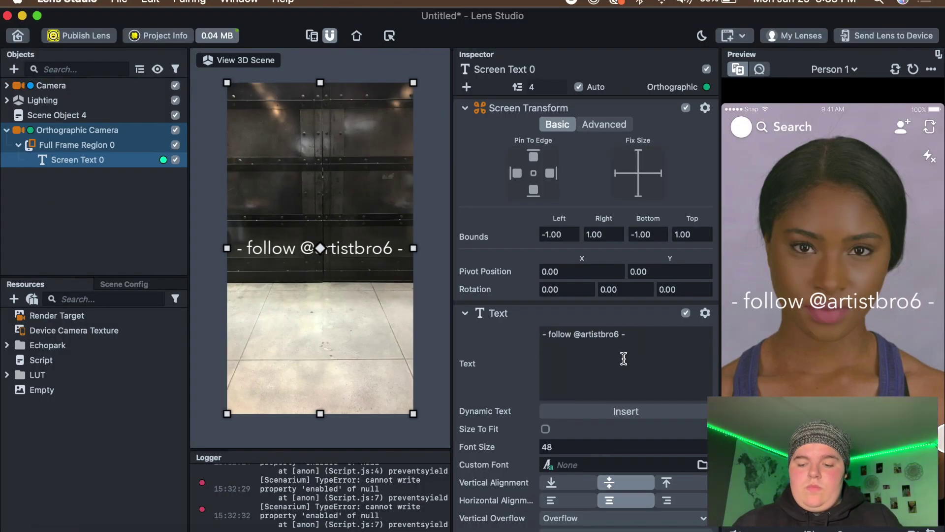
key(Return)
text(for more filters :)
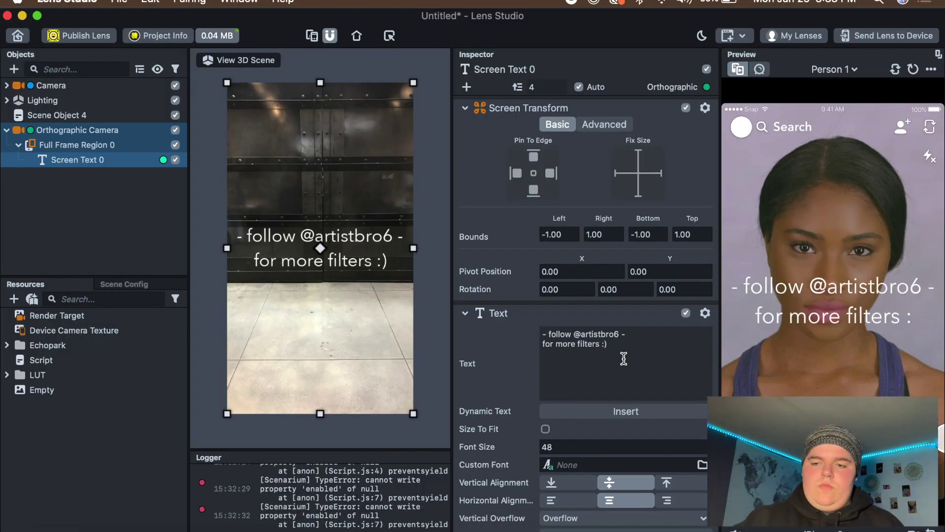
text())
Step: Load the arial-corsivo font file from Downloads as the caption's custom font
click(621, 464)
click(360, 107)
click(351, 413)
click(408, 263)
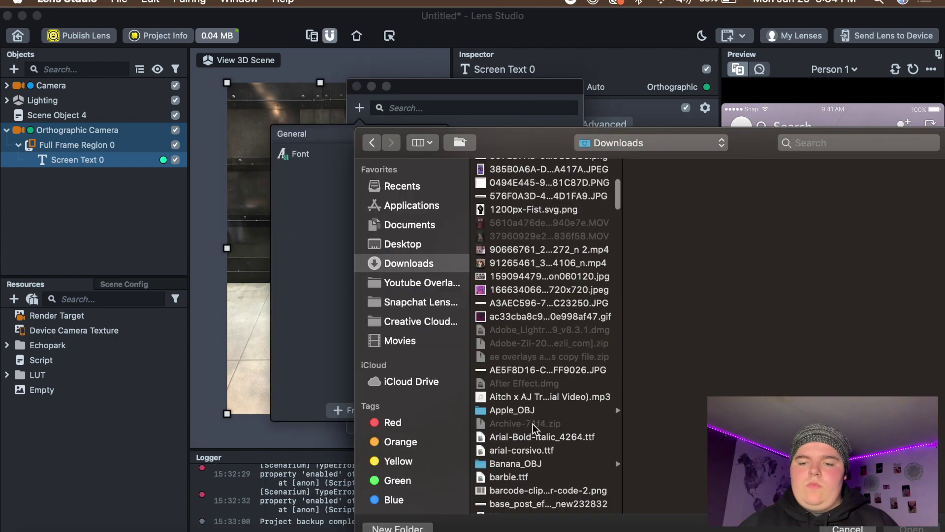
scroll(541, 345, down, 1)
double_click(517, 430)
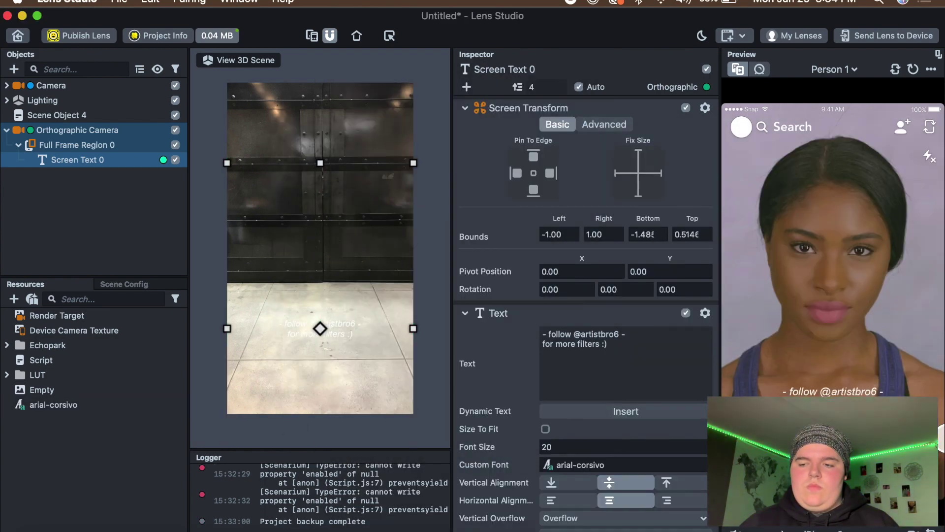
Step: Add Behavior scripts enabling the caption when the lens turns on and disabling it on Recording Start
click(14, 299)
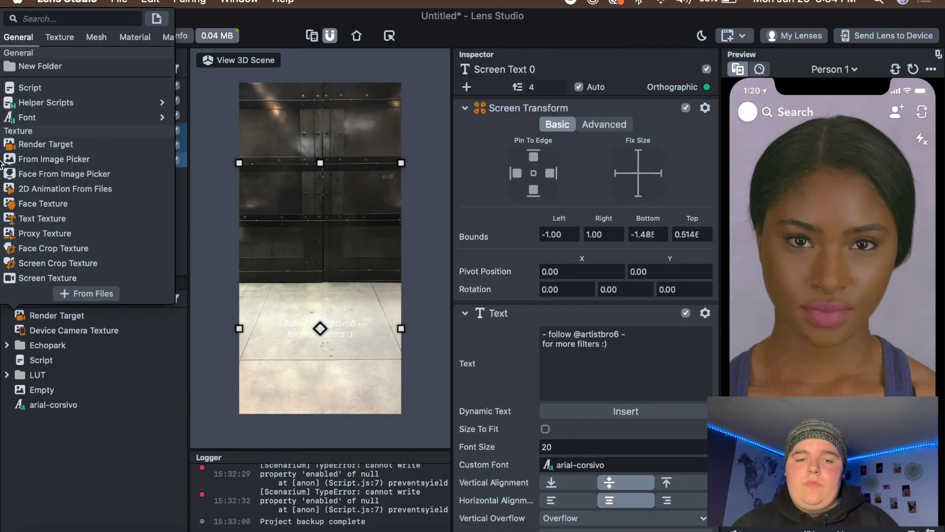
click(207, 117)
drag(47, 419, 542, 345)
click(612, 508)
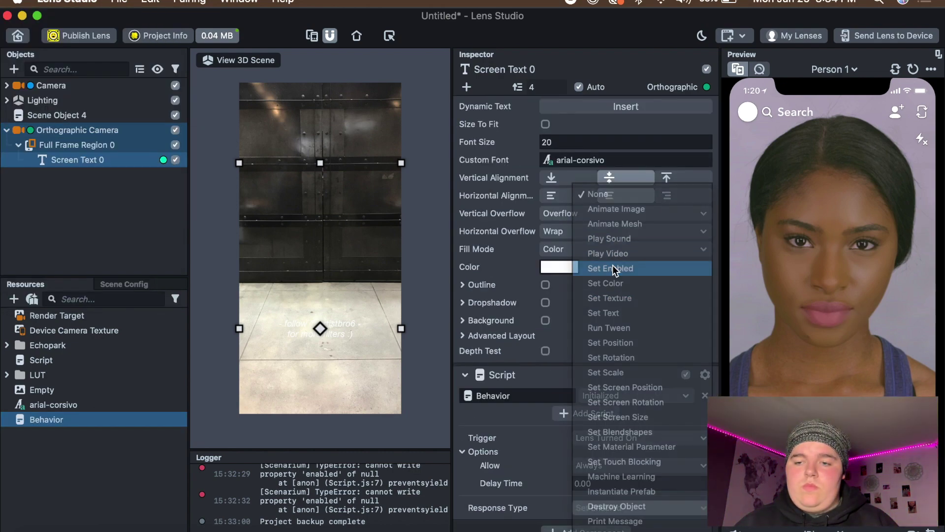
click(612, 268)
scroll(586, 295, down, 5)
click(640, 402)
click(640, 507)
click(654, 519)
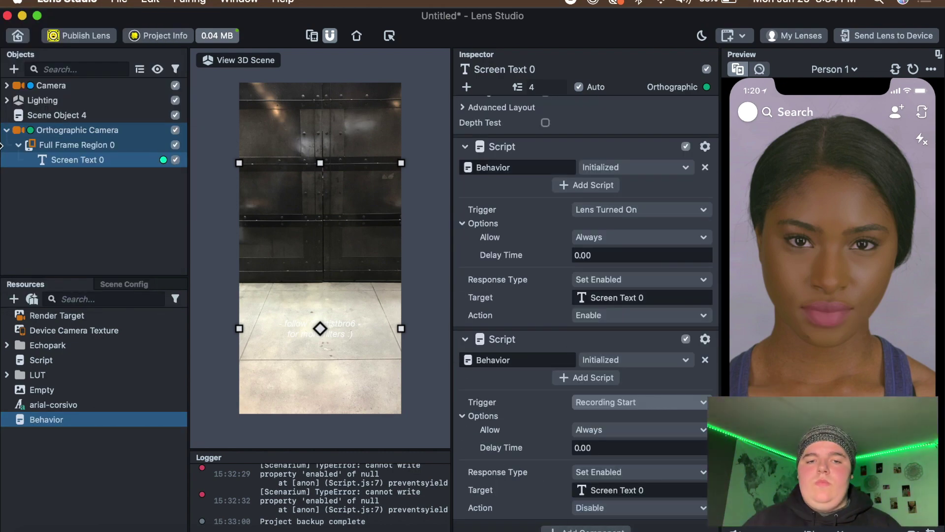
click(6, 130)
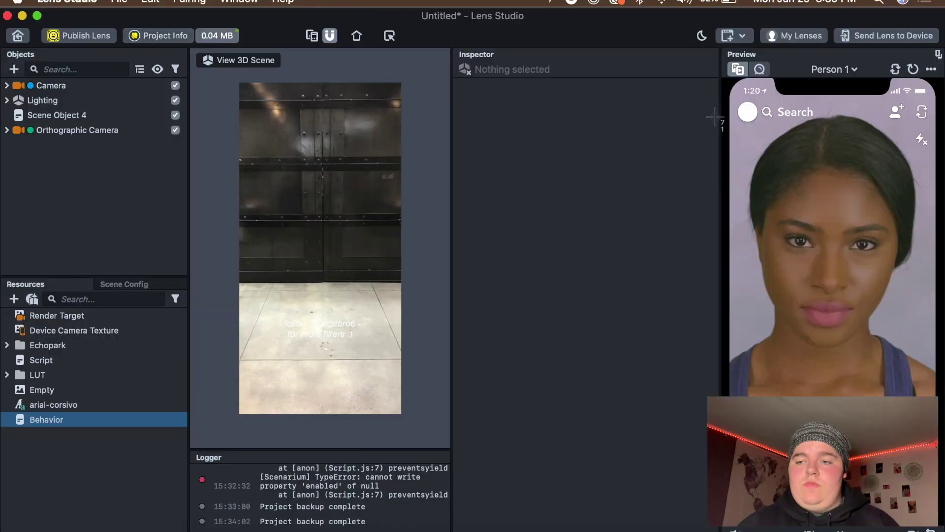
Step: In Project Info, name the lens 'tap to chang' and set a cropped face image as its icon
click(159, 36)
text(tap to change test)
click(277, 290)
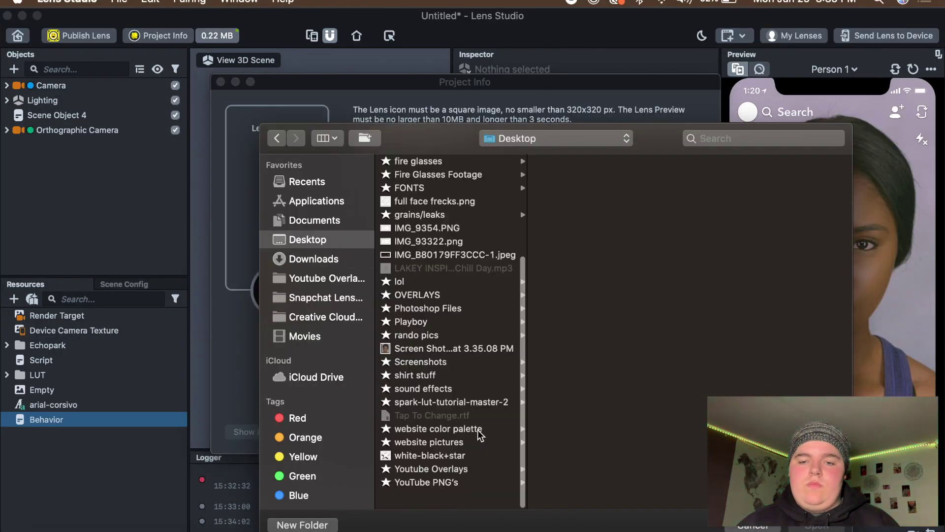
double_click(481, 431)
click(689, 432)
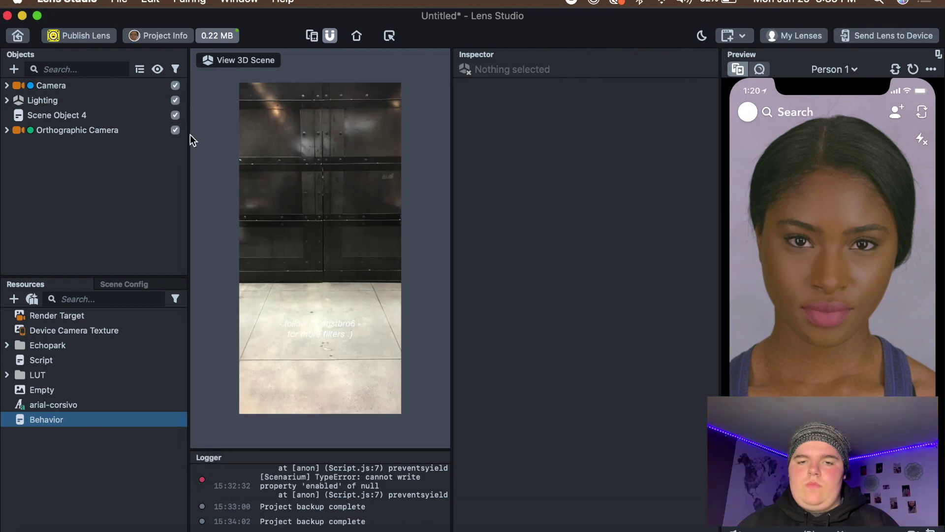
Step: Set the lens hint, turn off Orthographic Camera, and start publishing the lens
click(147, 130)
click(175, 130)
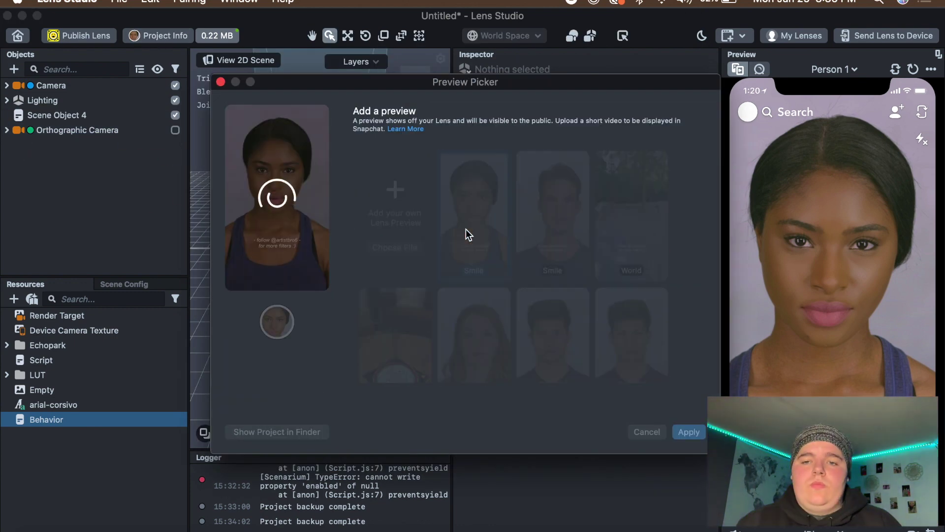
click(688, 432)
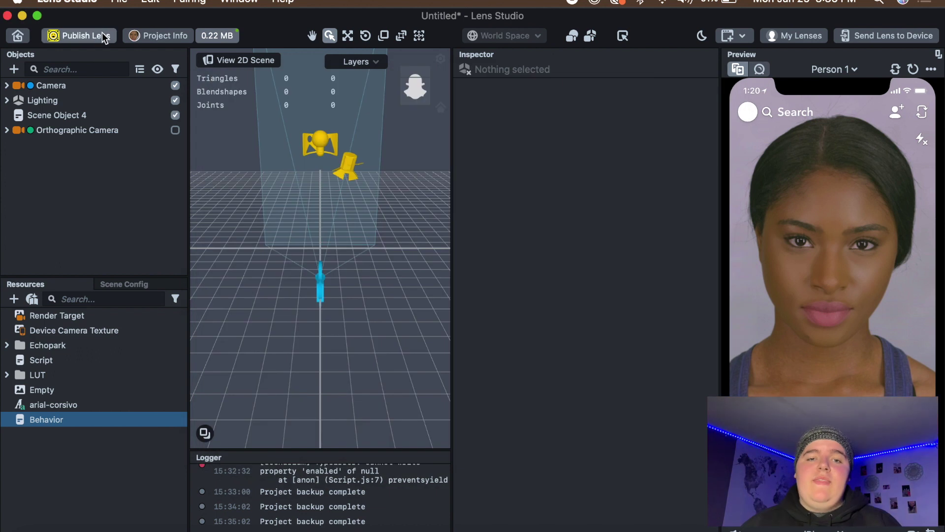
click(101, 32)
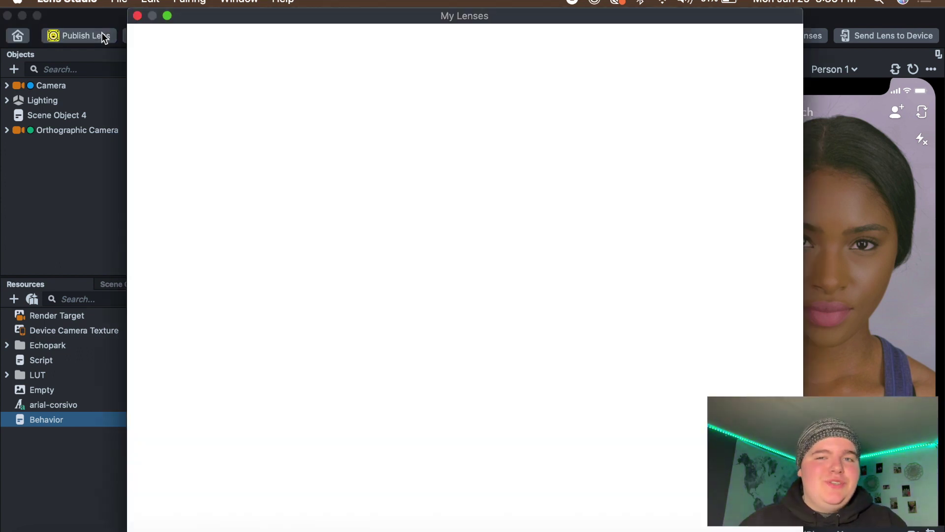